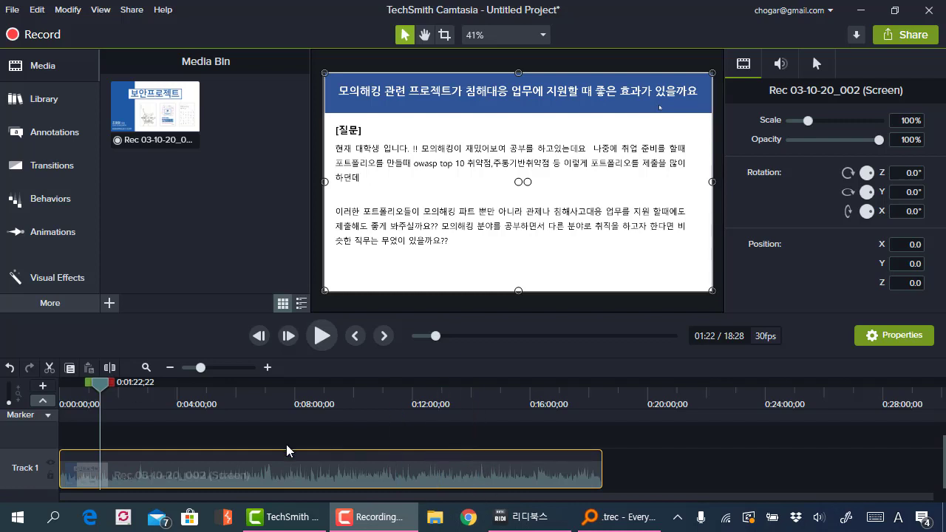
Select the timeline range from about 0:02:00 to 0:05:03
scroll(286, 451, up, 2)
scroll(251, 439, down, 1)
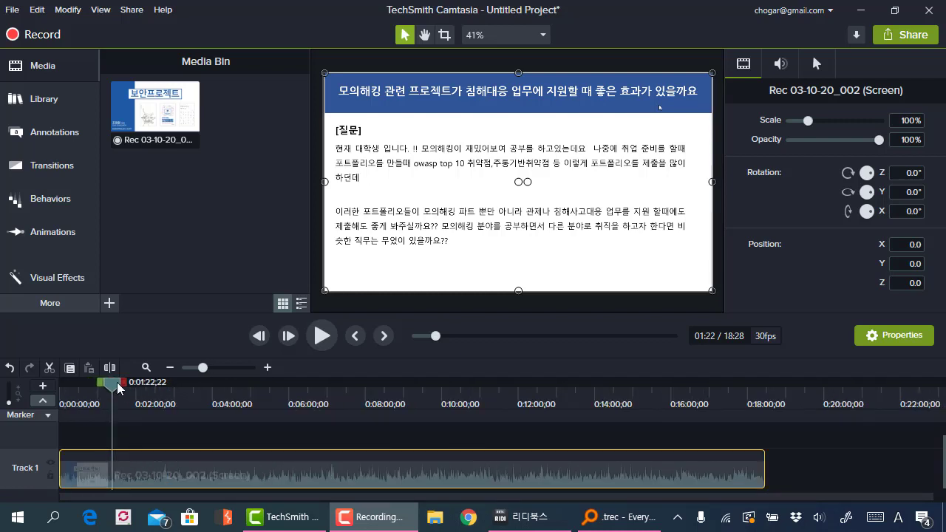
drag(120, 382, 259, 393)
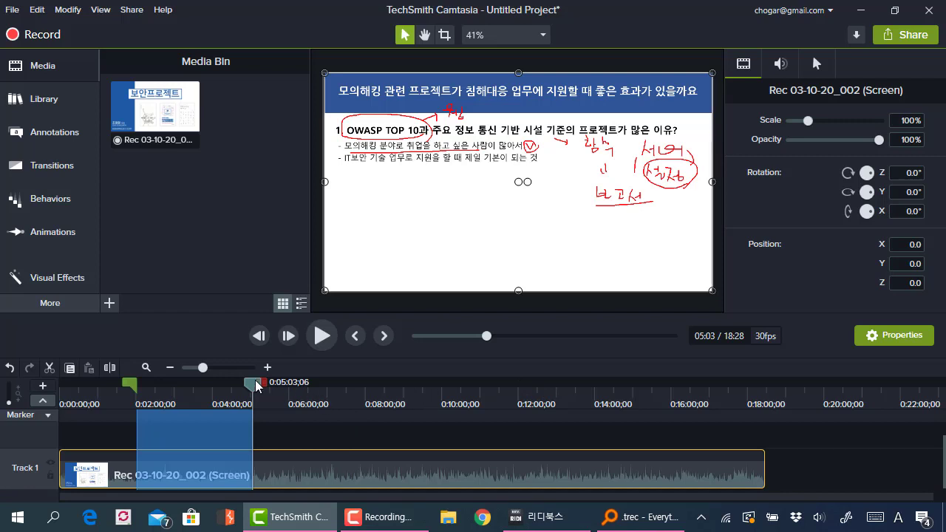
click(285, 433)
mouse_move(259, 385)
mouse_down()
mouse_move(139, 384)
mouse_move(260, 386)
mouse_move(154, 385)
mouse_up()
click(208, 385)
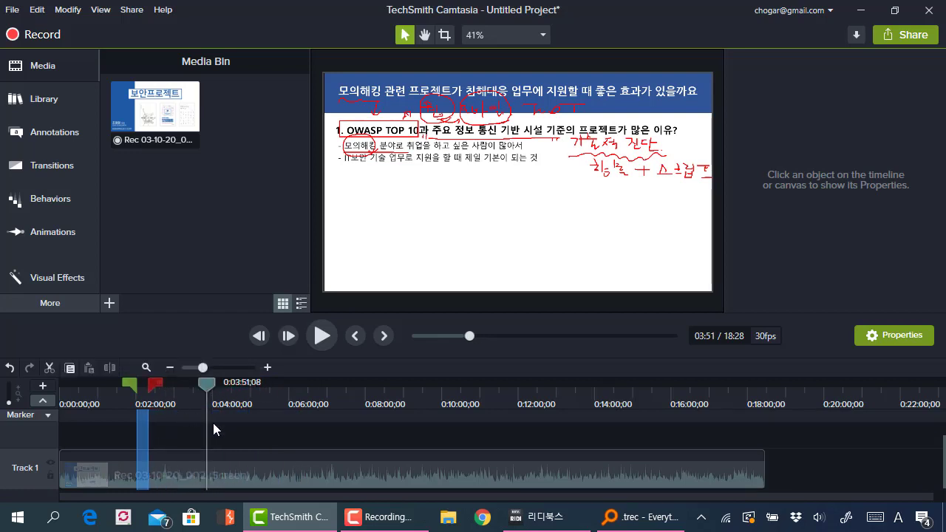
click(260, 468)
click(260, 430)
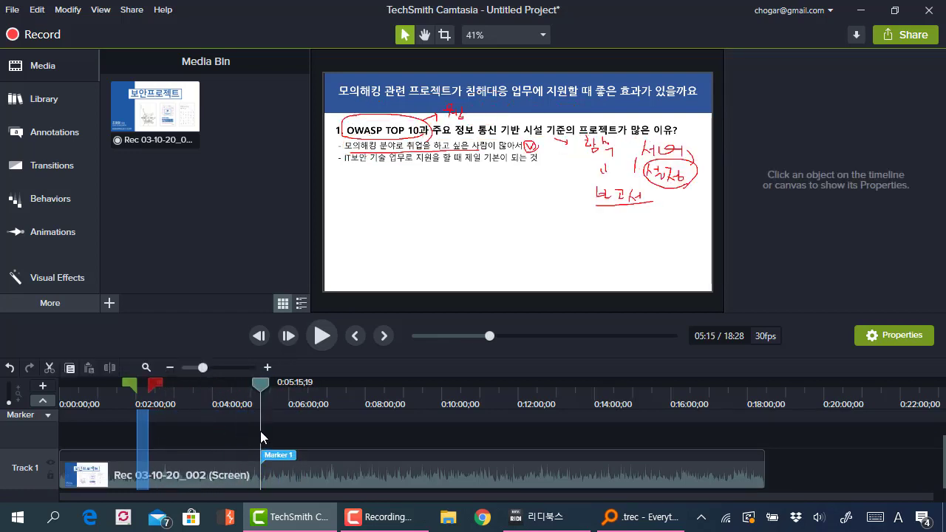
key(ctrl+z)
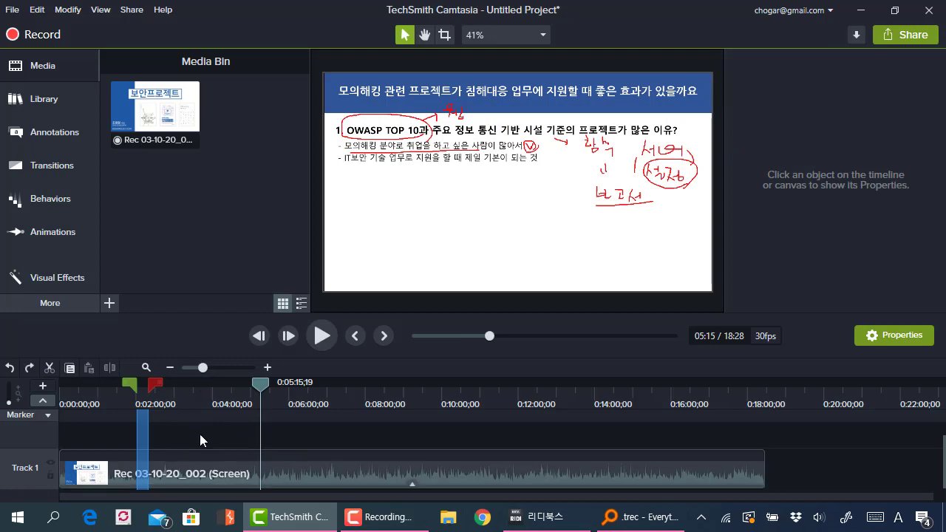
Try to select the timeline range from about 0:02:00 to 0:05:15 for editing
mouse_move(255, 393)
mouse_down()
mouse_move(53, 390)
mouse_move(268, 390)
mouse_up()
drag(155, 385, 136, 392)
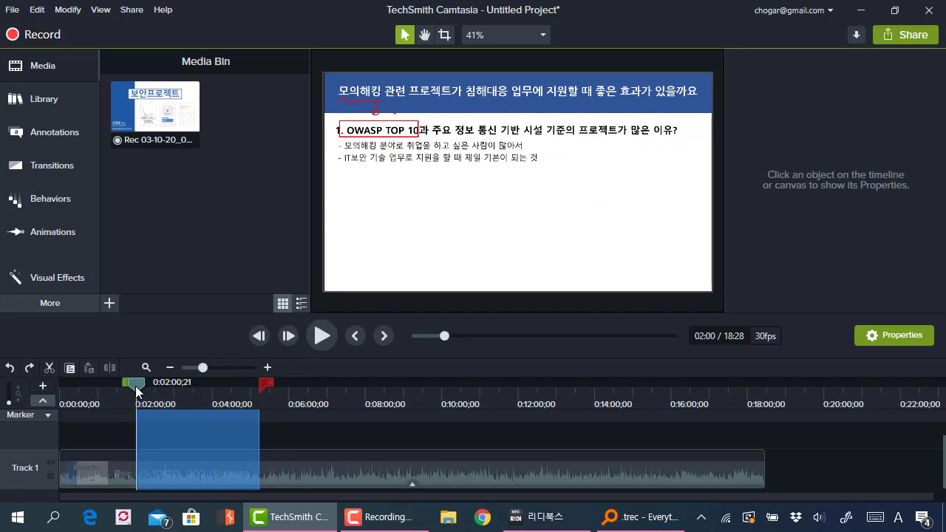
right_click(135, 440)
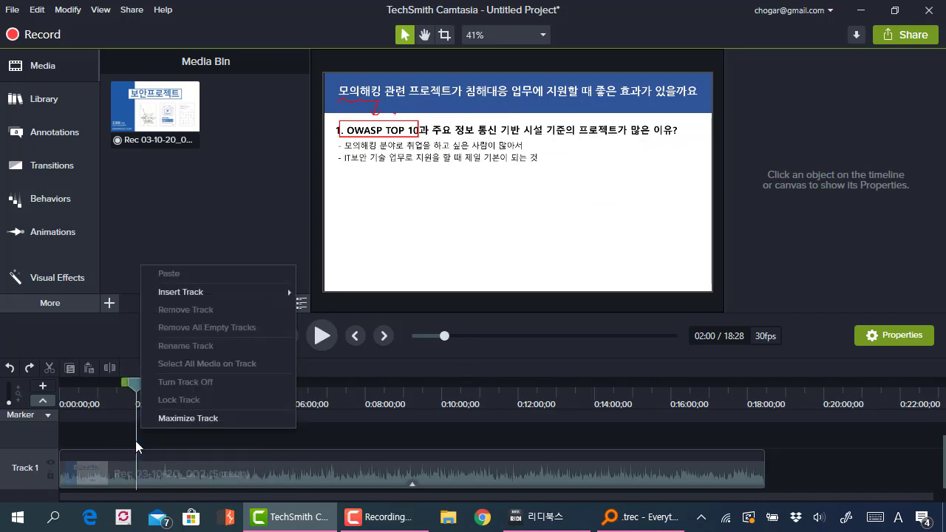
right_click(135, 440)
click(151, 440)
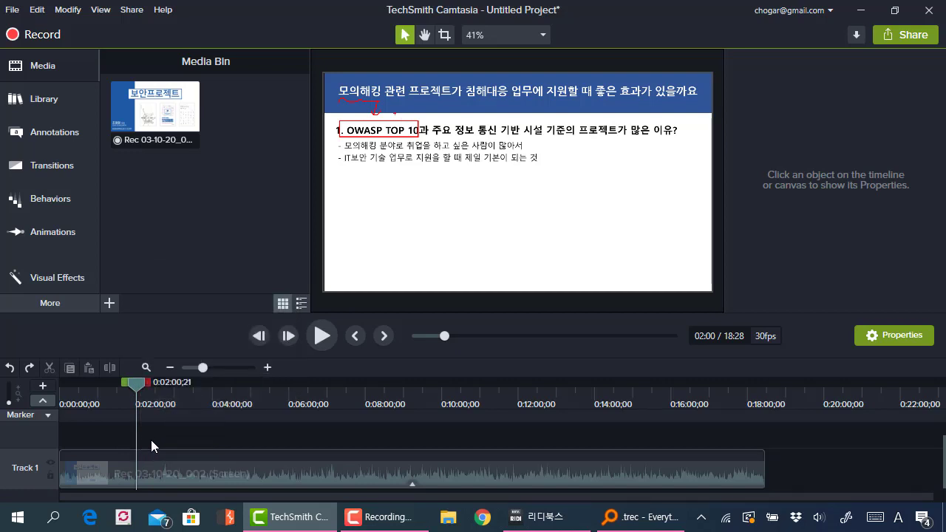
Split all media on the timeline at 0:02:00;21 and again at 0:06:04;11
right_click(141, 385)
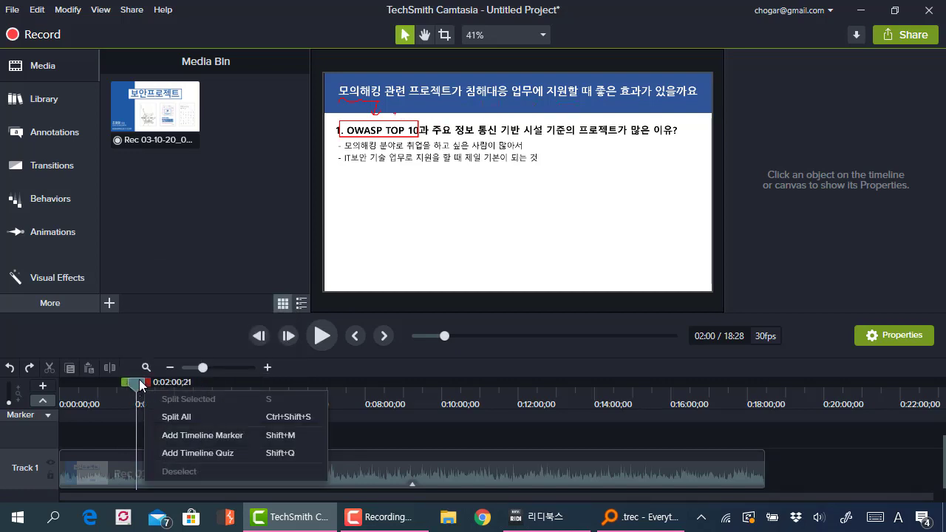
click(170, 418)
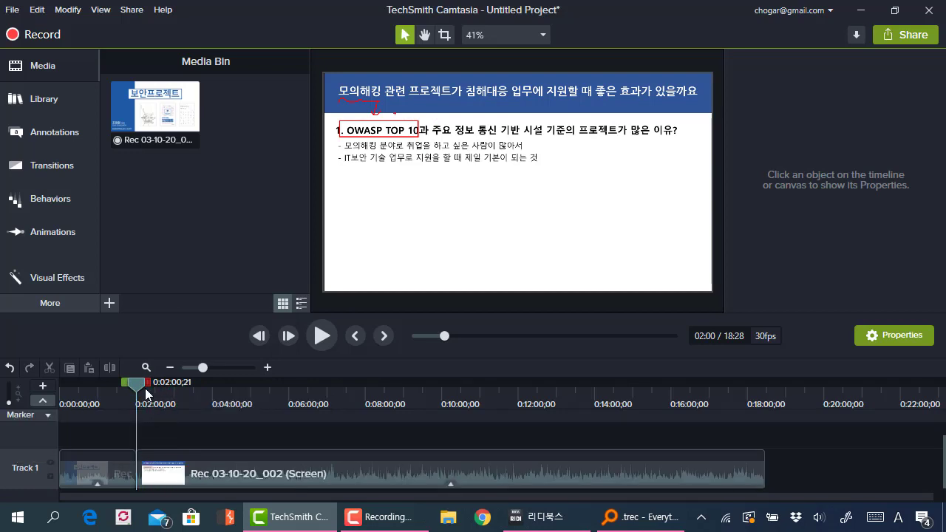
drag(138, 386, 293, 392)
right_click(293, 392)
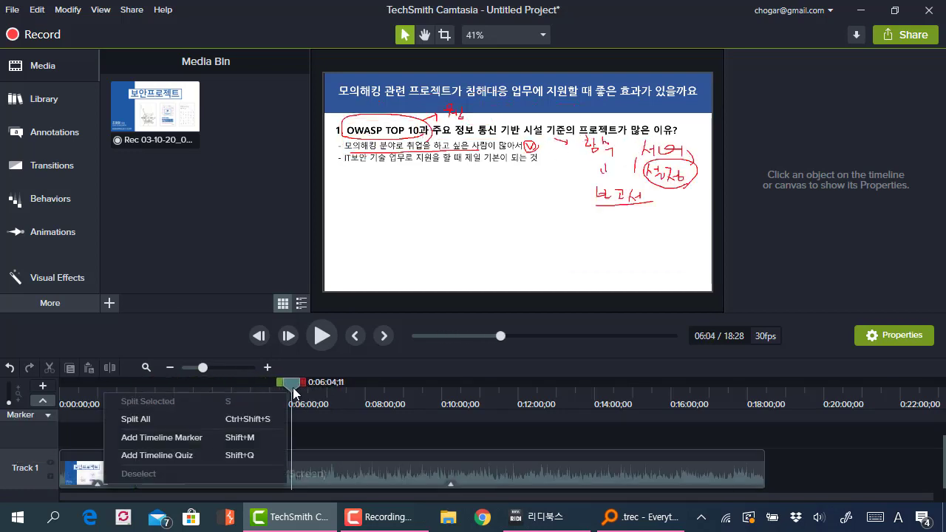
click(244, 419)
Select the middle segment of the split recording and preview the footage around its start and middle
click(221, 444)
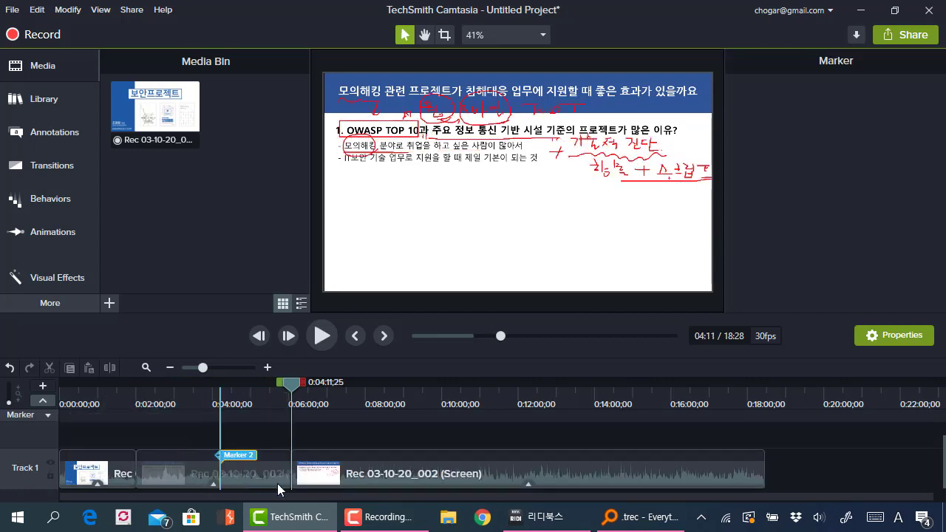
click(263, 479)
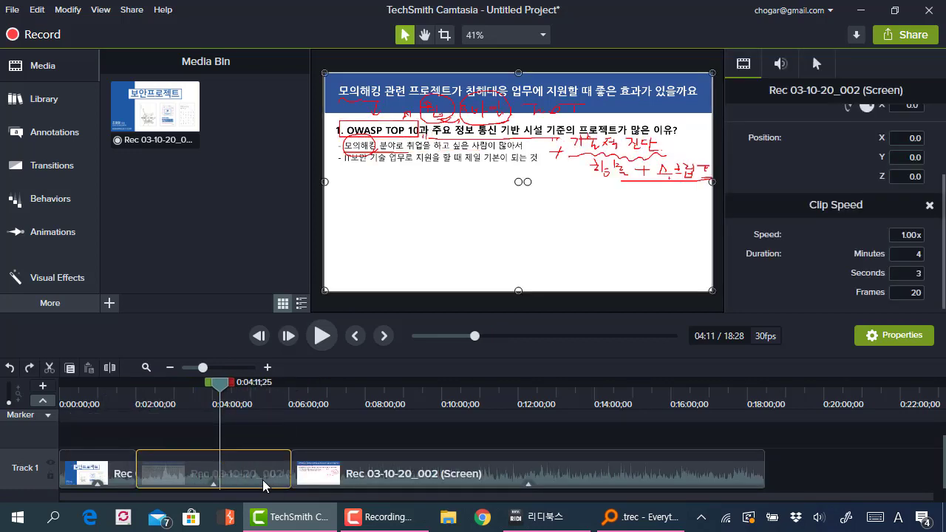
drag(220, 389, 123, 385)
key(space)
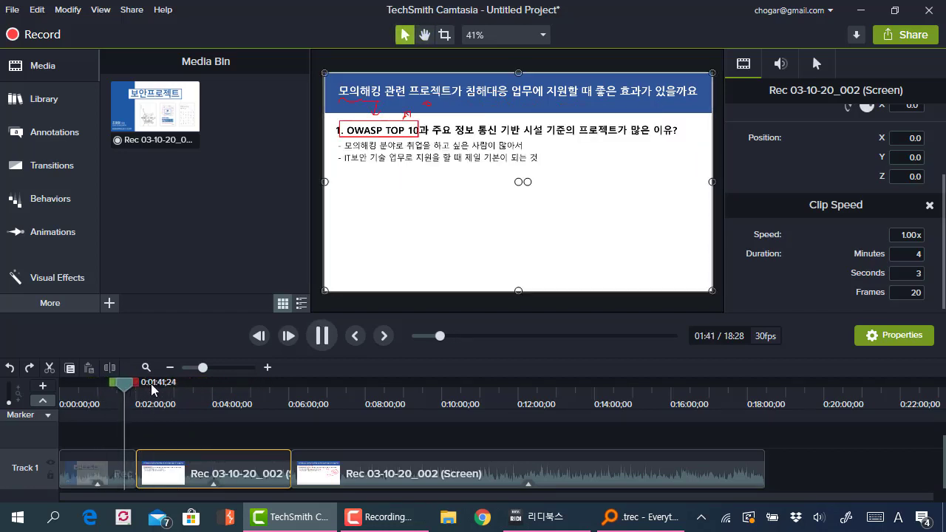
drag(131, 382, 244, 384)
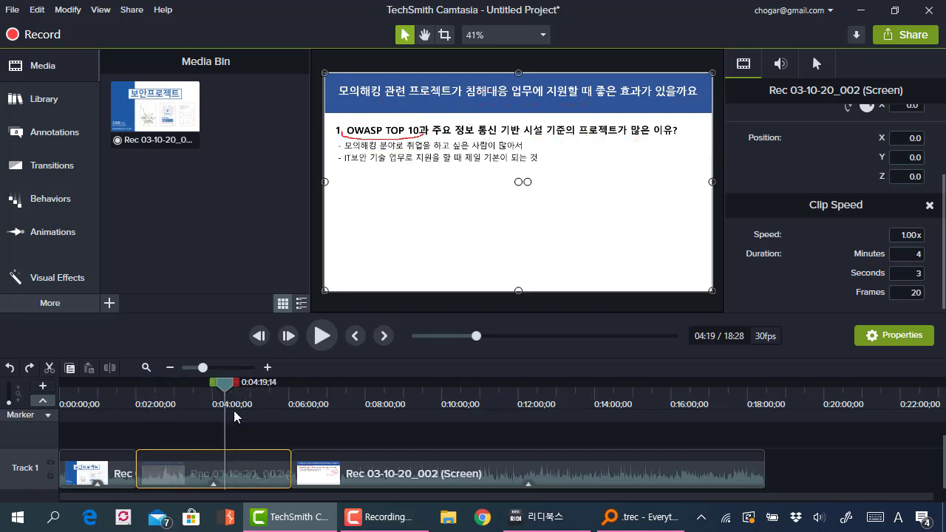
Remove the Clip Speed effect from the middle segment and apply it again from the visual effects
key(ctrl+plus)
key(ctrl+minus)
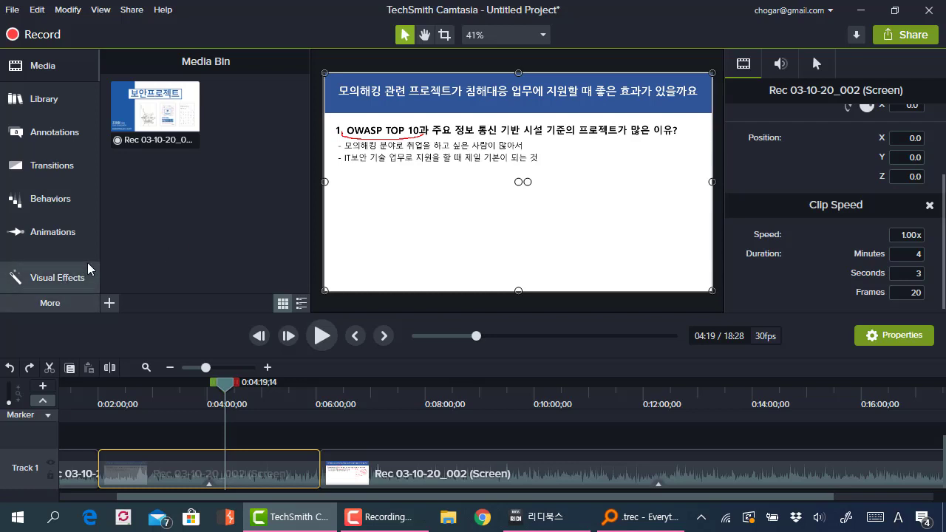
click(62, 302)
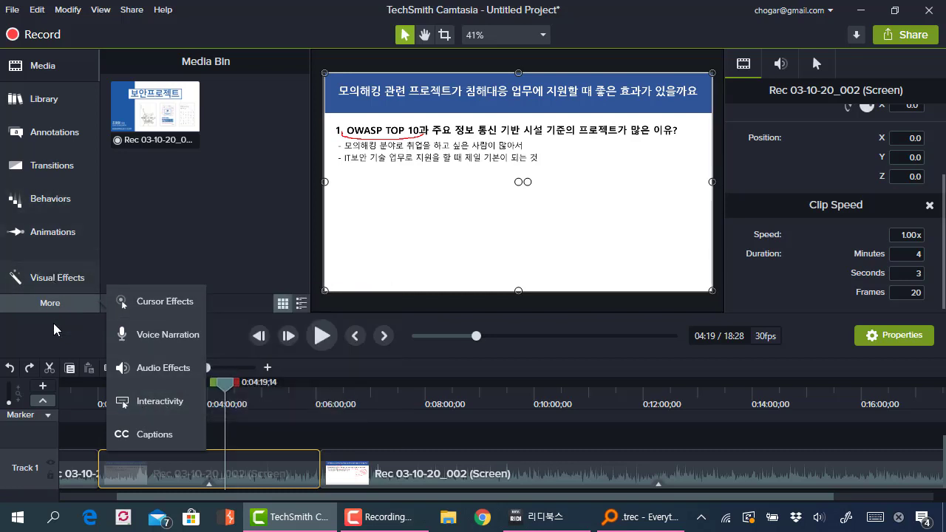
click(57, 275)
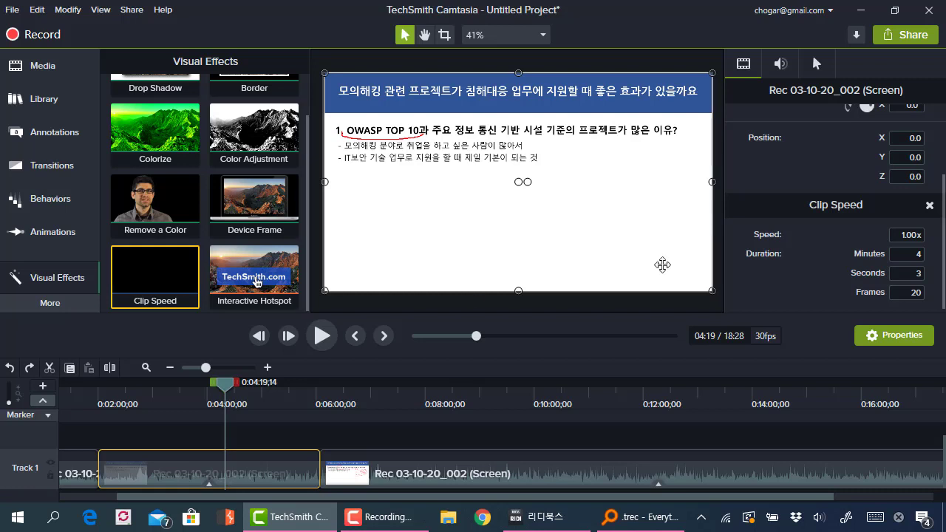
click(929, 207)
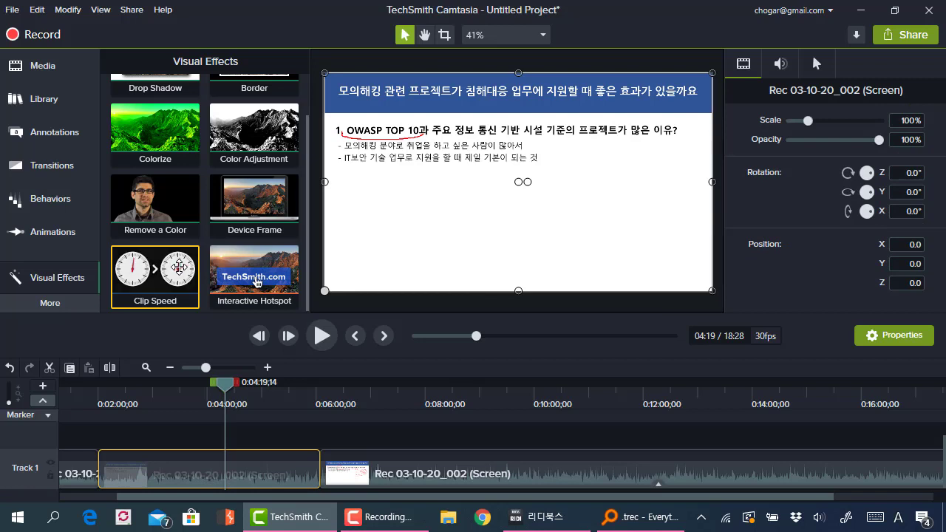
drag(179, 267, 230, 462)
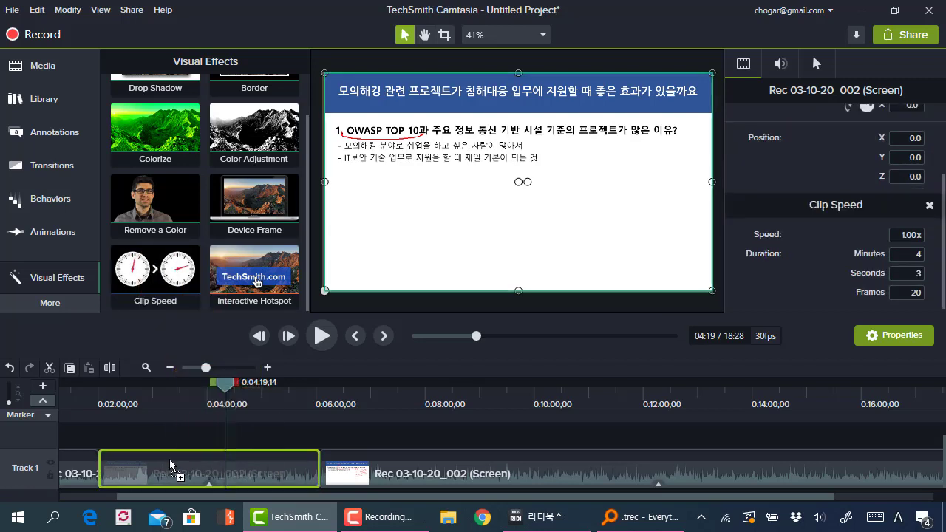
drag(169, 459, 172, 470)
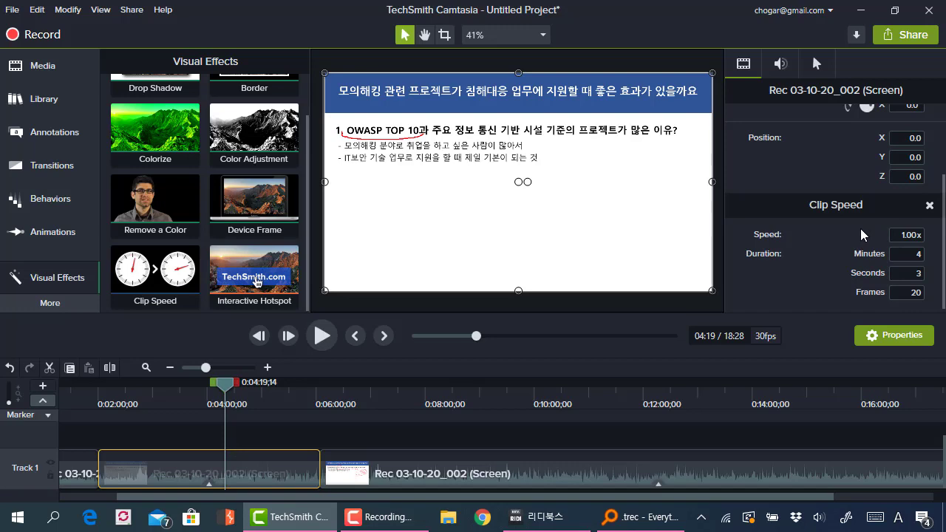
Set the middle segment's clip speed to 4.00x in its properties
click(894, 338)
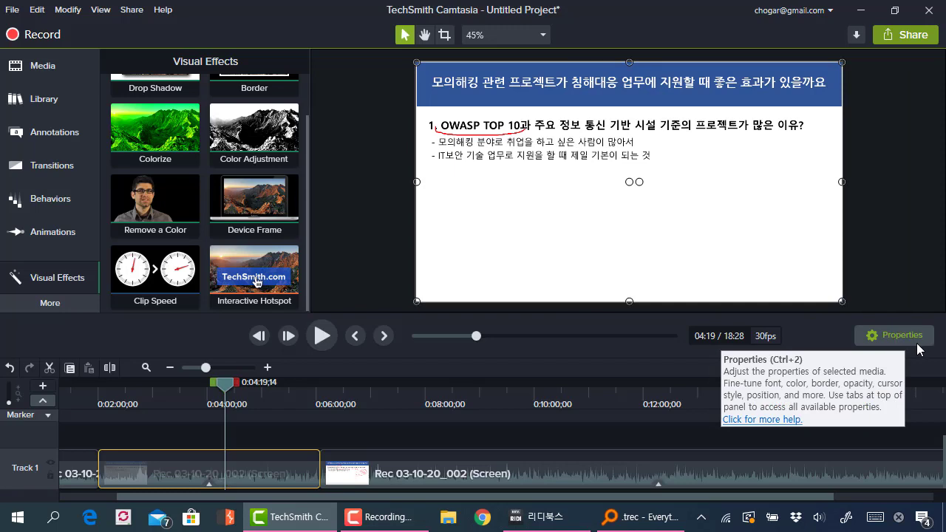
click(895, 340)
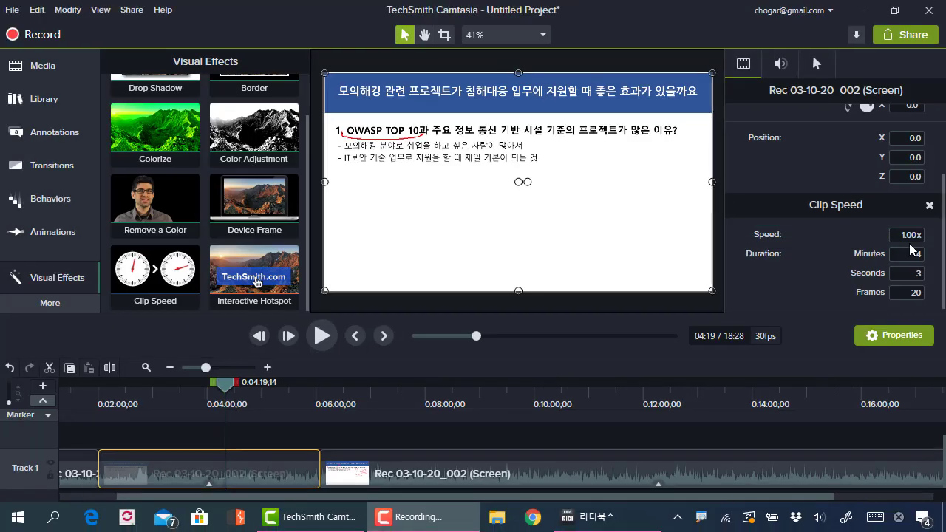
click(883, 215)
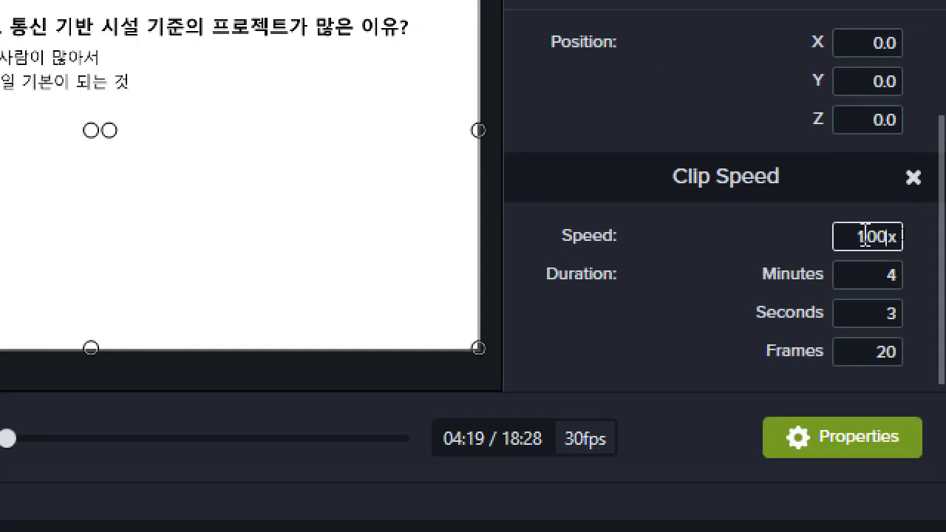
drag(905, 235, 896, 236)
text(4)
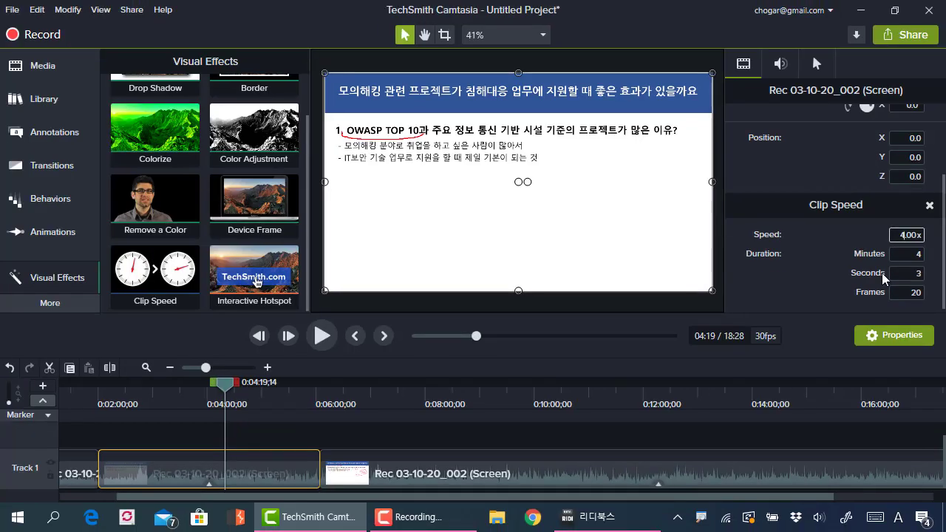
key(Return)
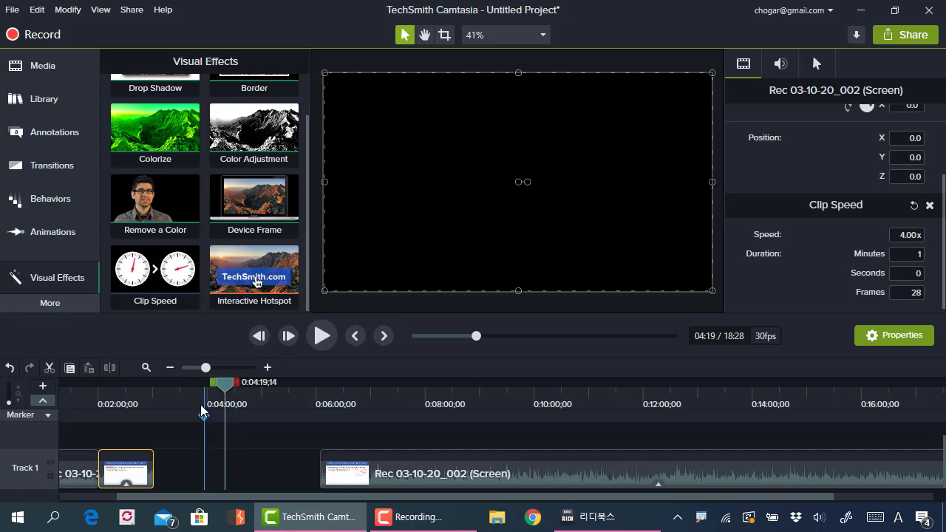
Move the last segment on Track 1 back against the end of the sped-up segment to close the gap
mouse_move(224, 389)
mouse_down()
mouse_move(110, 391)
mouse_move(157, 391)
mouse_move(126, 397)
mouse_move(119, 386)
mouse_up()
ctrl+scroll(195, 465, up, 2)
ctrl+scroll(167, 432, down, 2)
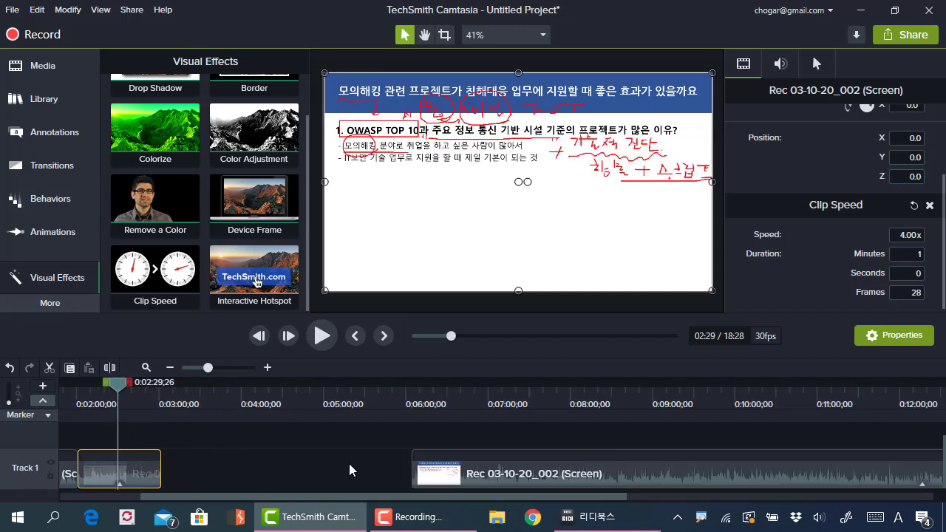
drag(502, 473, 207, 458)
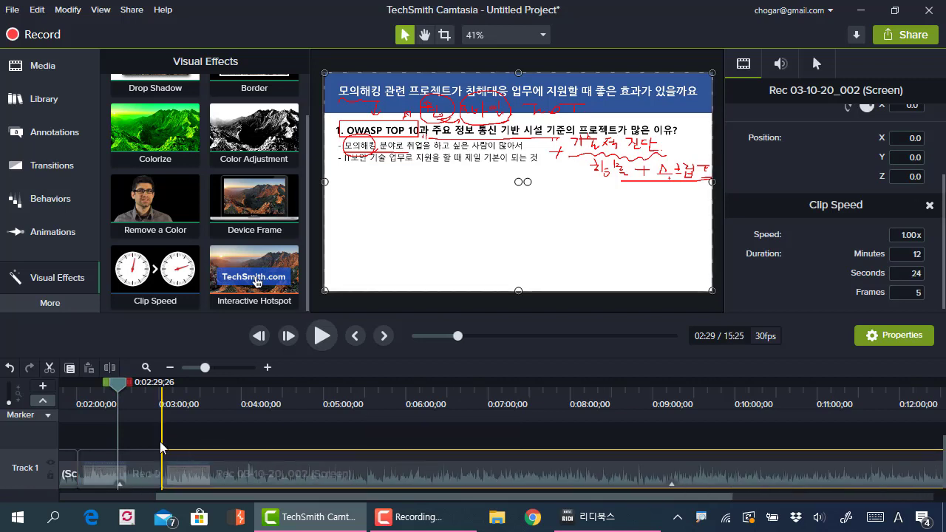
Play the timeline from 0:01:54;25 to check the change from normal speed to the sped-up segment
drag(118, 384, 72, 388)
drag(203, 495, 141, 492)
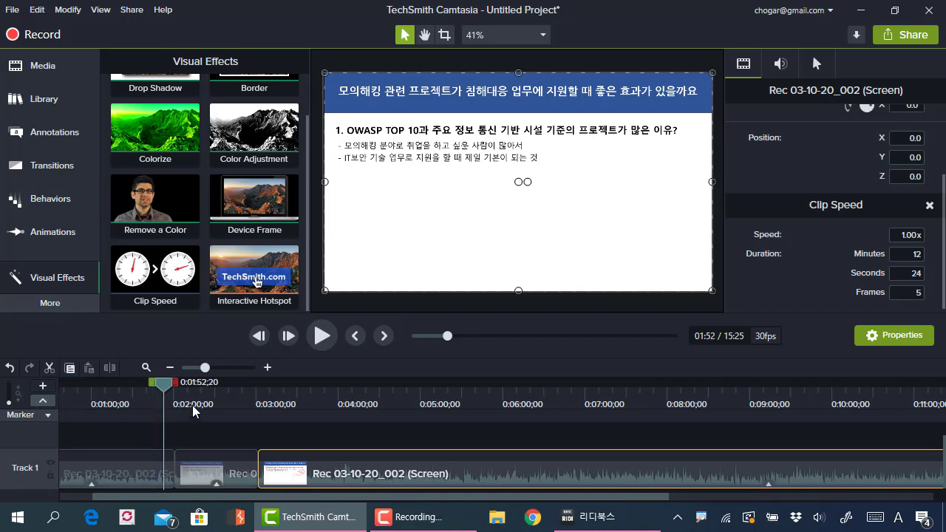
drag(165, 386, 169, 384)
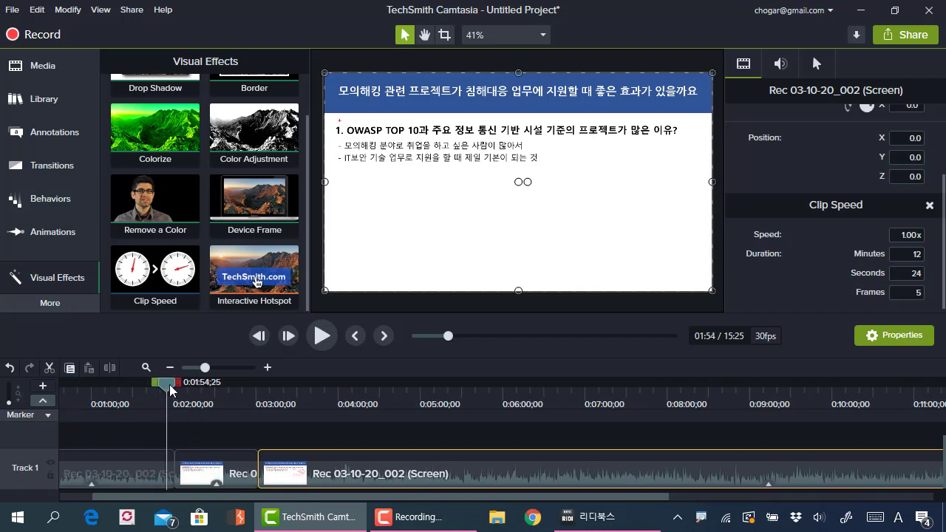
key(space)
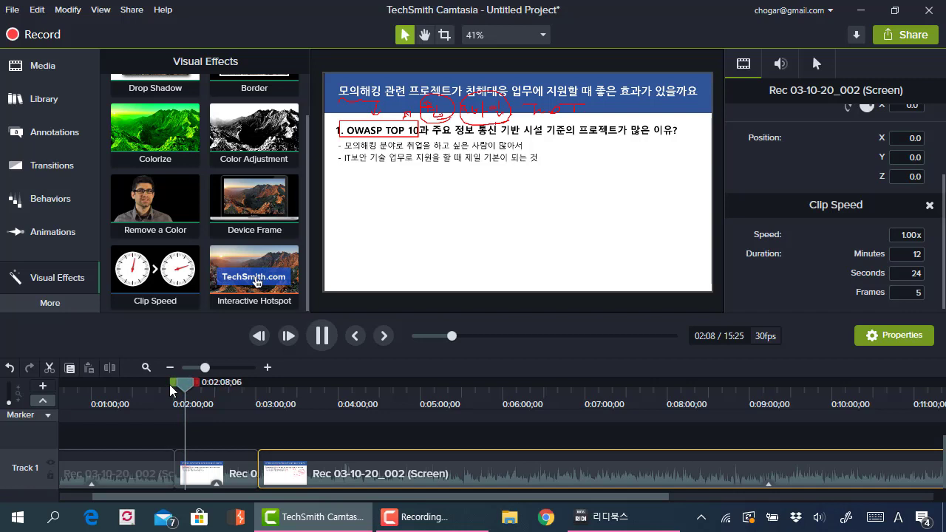
key(space)
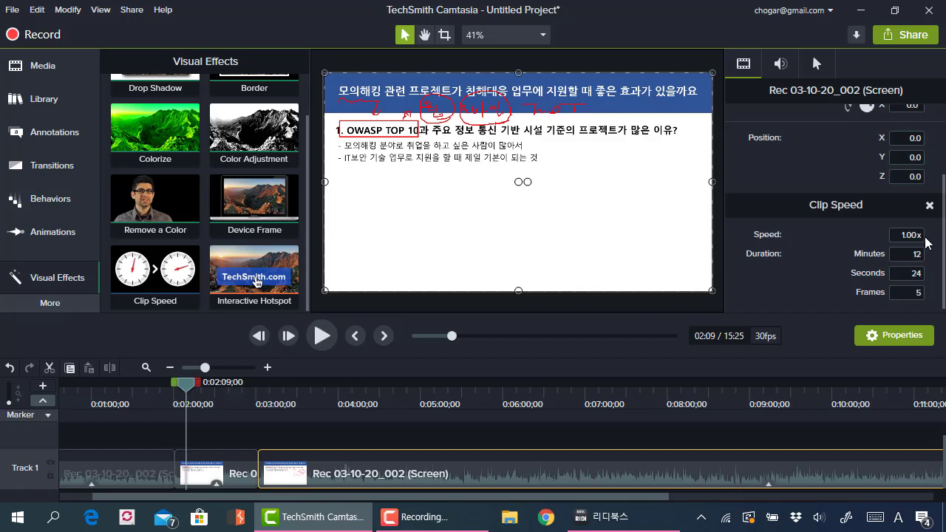
Select the sped-up segment to examine its speed and duration, and scrub through the footage up to 0:04:46;27
click(210, 426)
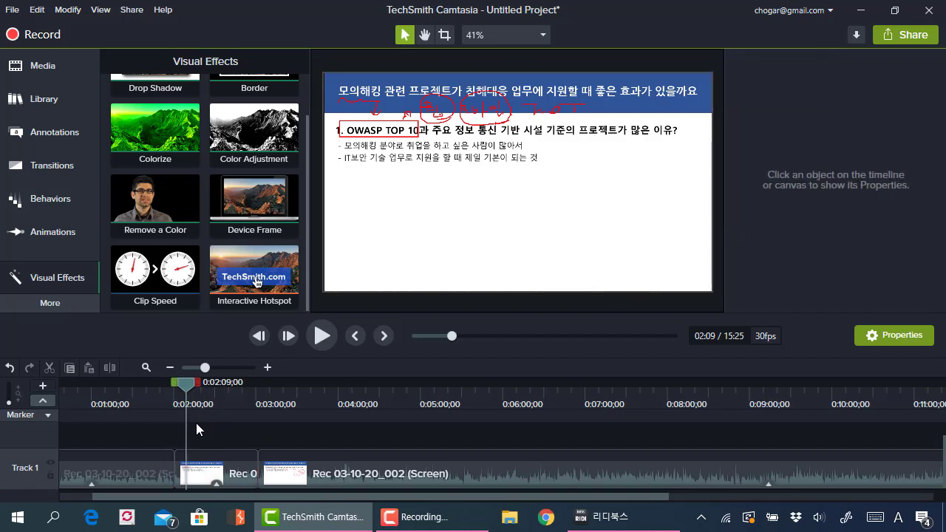
click(218, 472)
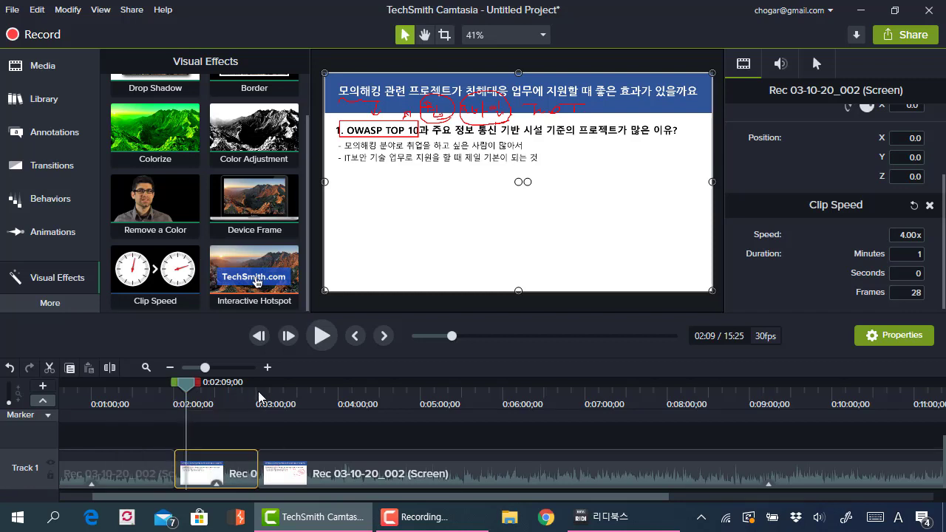
click(155, 383)
mouse_move(155, 384)
mouse_down()
mouse_move(318, 407)
mouse_move(408, 409)
mouse_up()
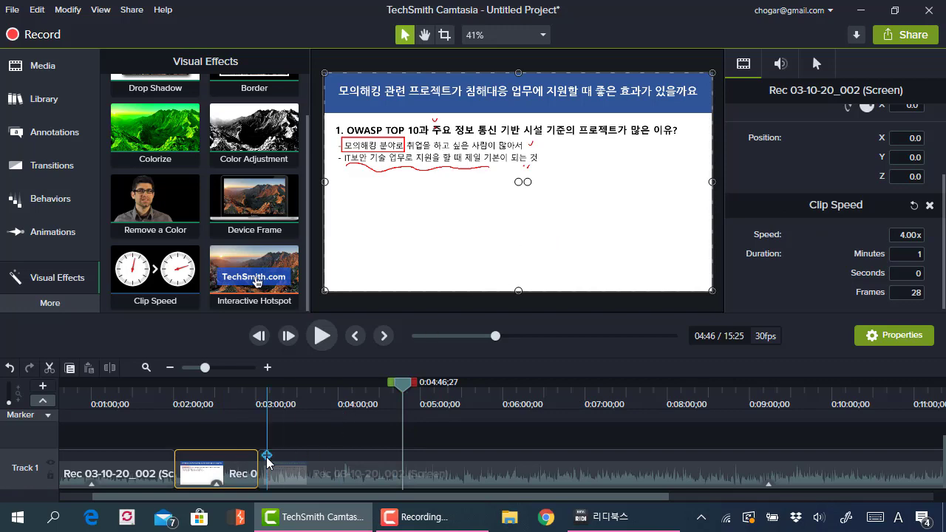
Undo the splits and the speed change, and apply the Clip Speed effect to the whole recording
click(292, 435)
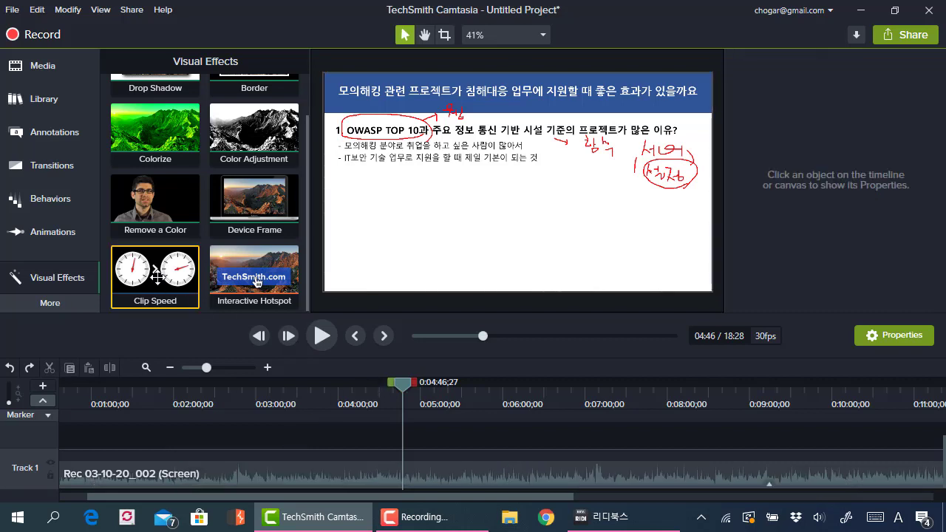
drag(156, 275, 215, 442)
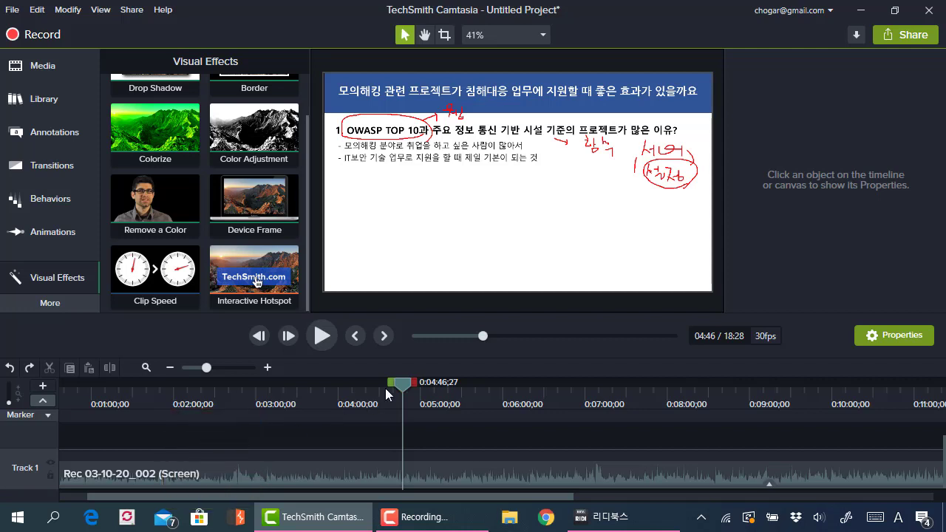
drag(404, 380, 159, 382)
click(81, 404)
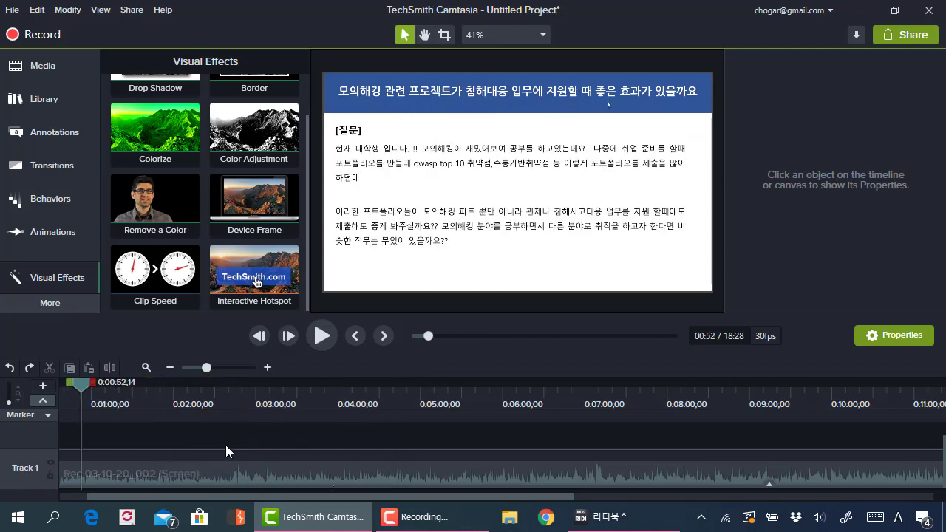
click(159, 273)
drag(159, 273, 179, 475)
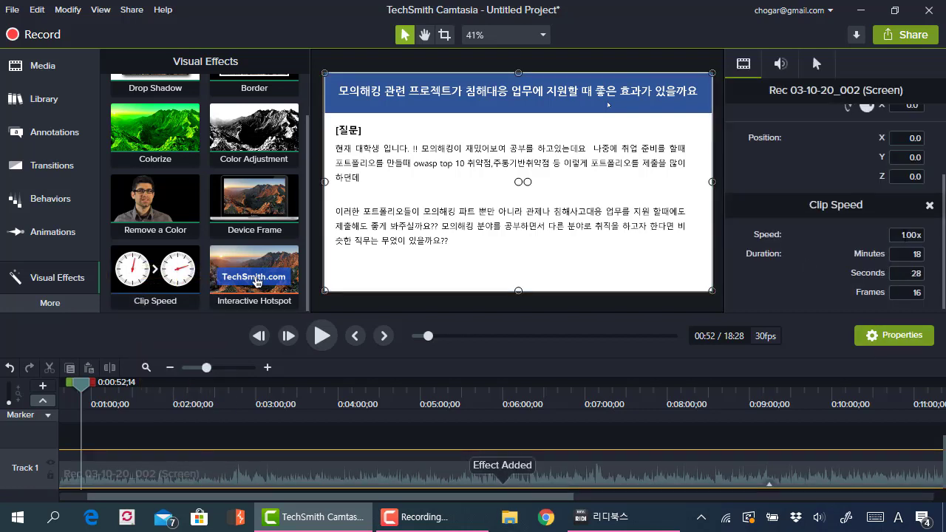